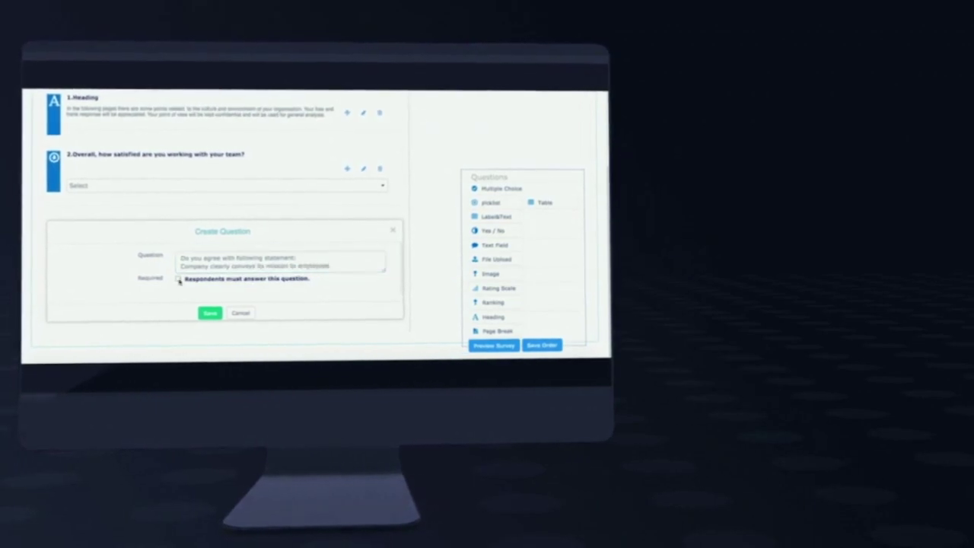
# - Save the 1–10 rating question, add 'Select your favourite activity' with three team options, and preview
pyautogui.click(213, 312)
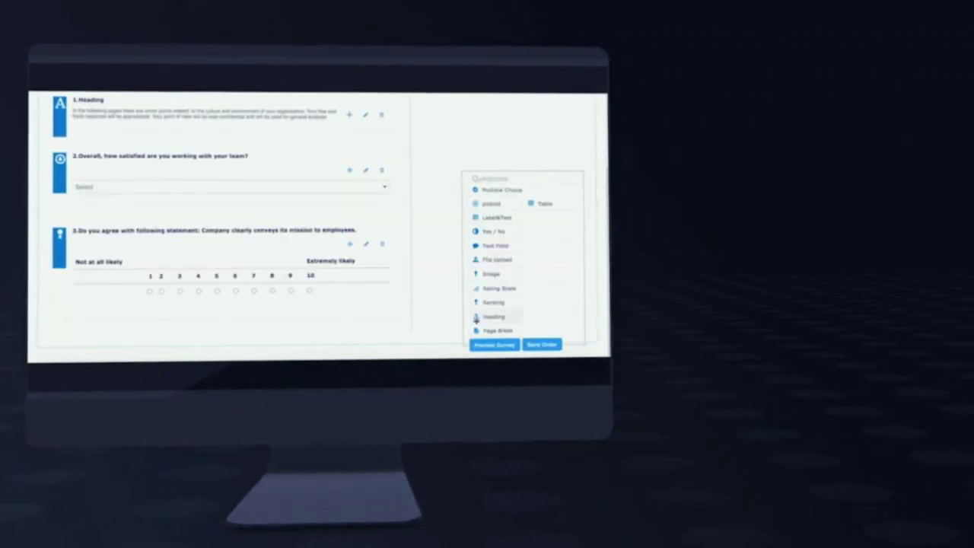
pyautogui.moveTo(478, 292); pyautogui.dragTo(68, 332)
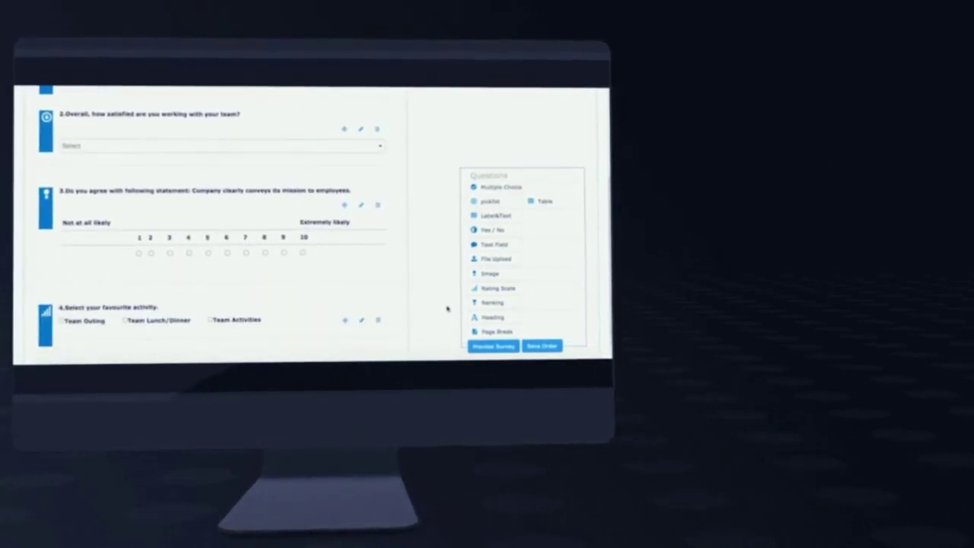
pyautogui.click(493, 346)
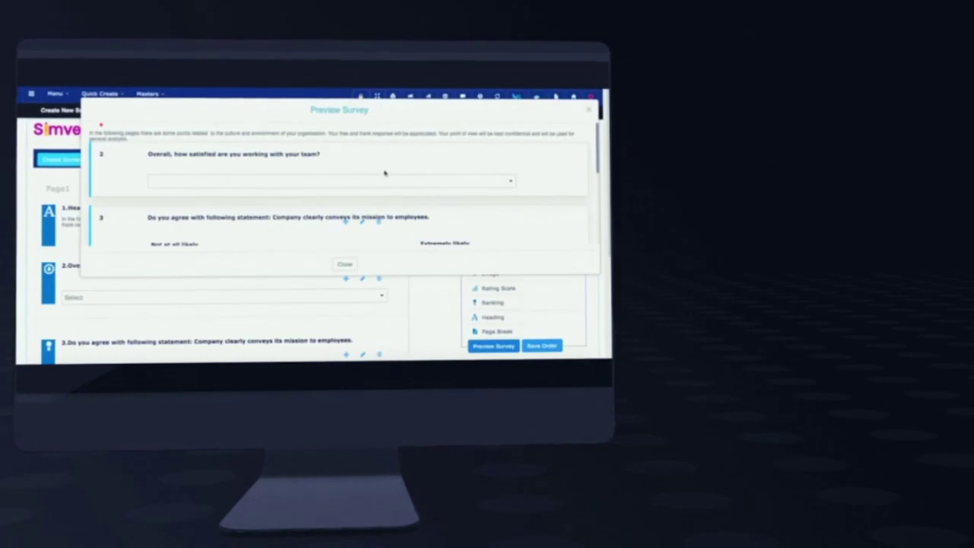